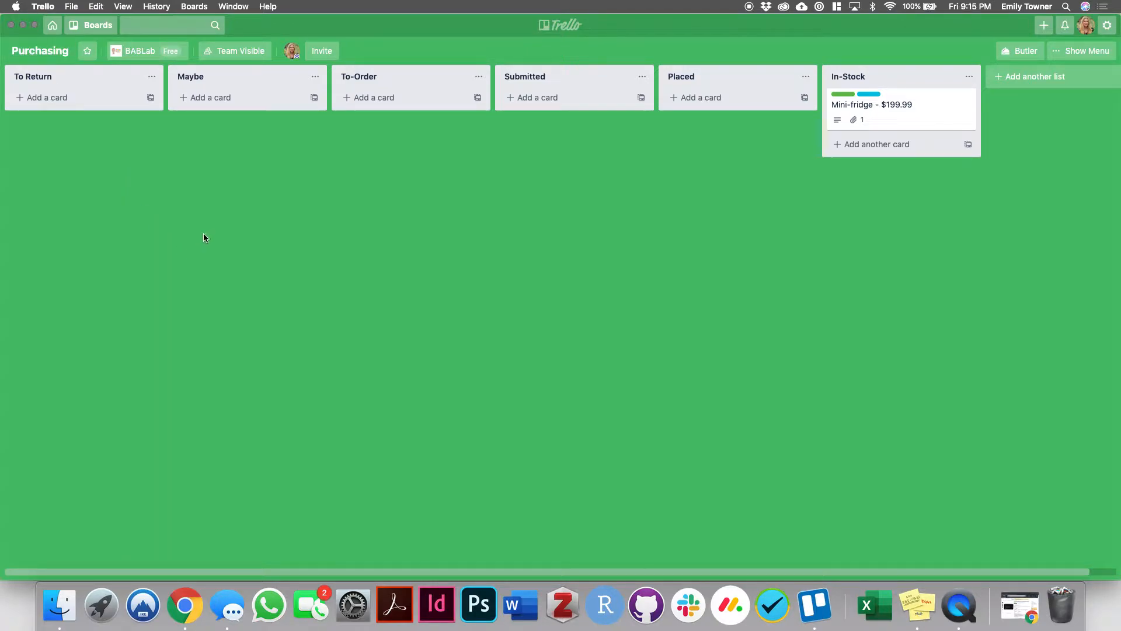
- Switch to Chrome to look over the Danby microwave's Amazon product page, and return to the Trello Purchasing board
click(187, 608)
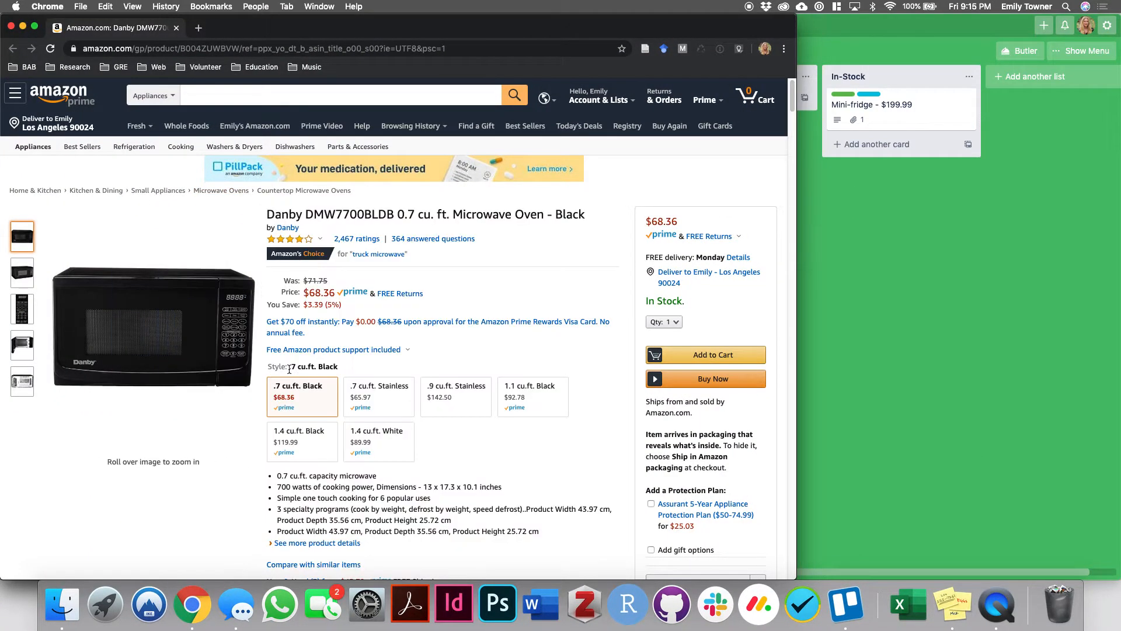
click(379, 442)
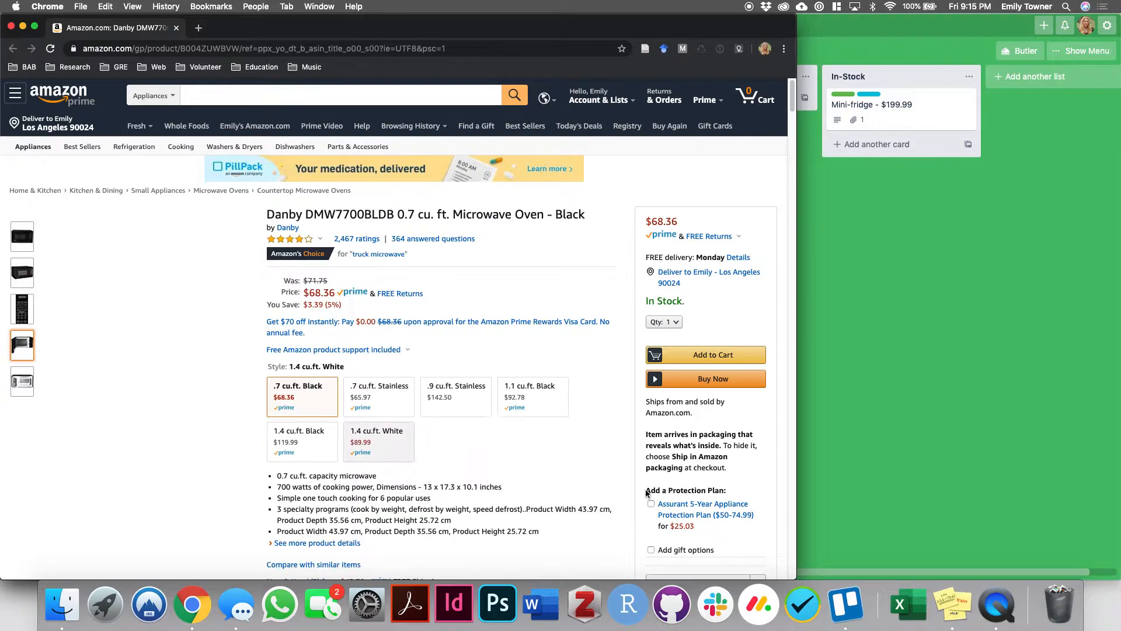
click(905, 275)
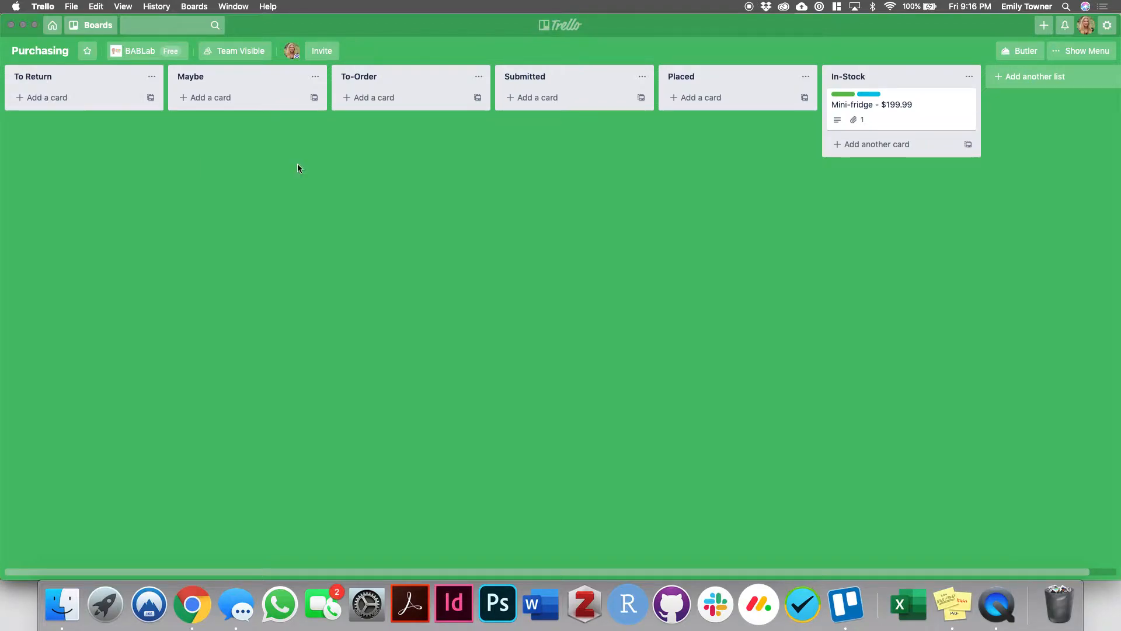
drag(921, 99, 453, 105)
- Add a card titled "Microwave - $68.36" to the To-Order list, taking the price from the Amazon product page
click(350, 103)
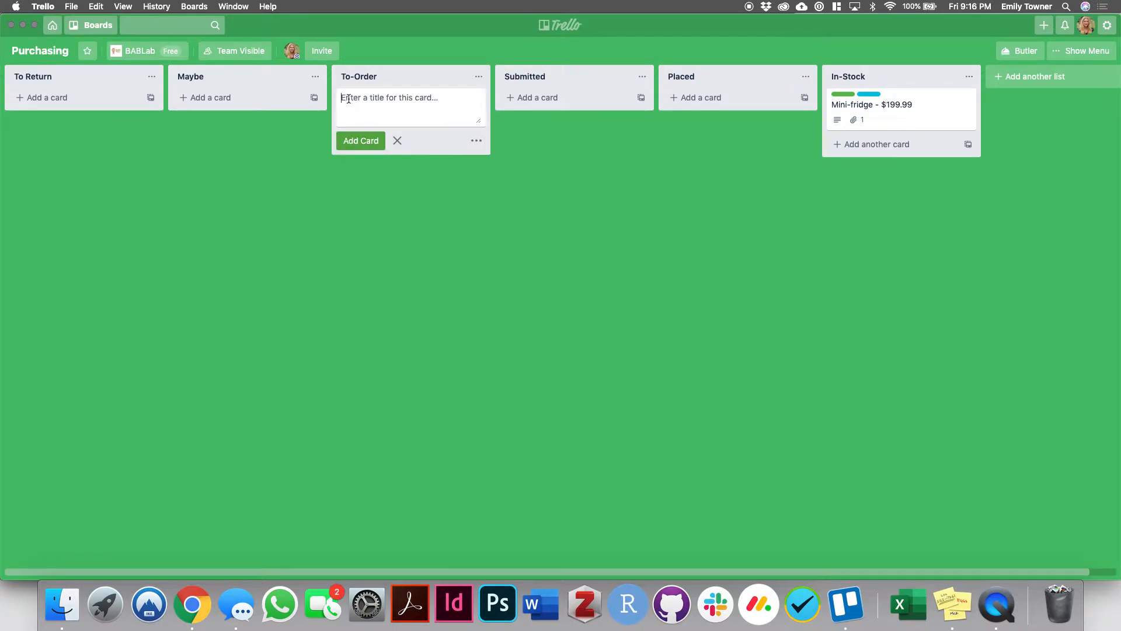
text(Microwave - $)
click(193, 604)
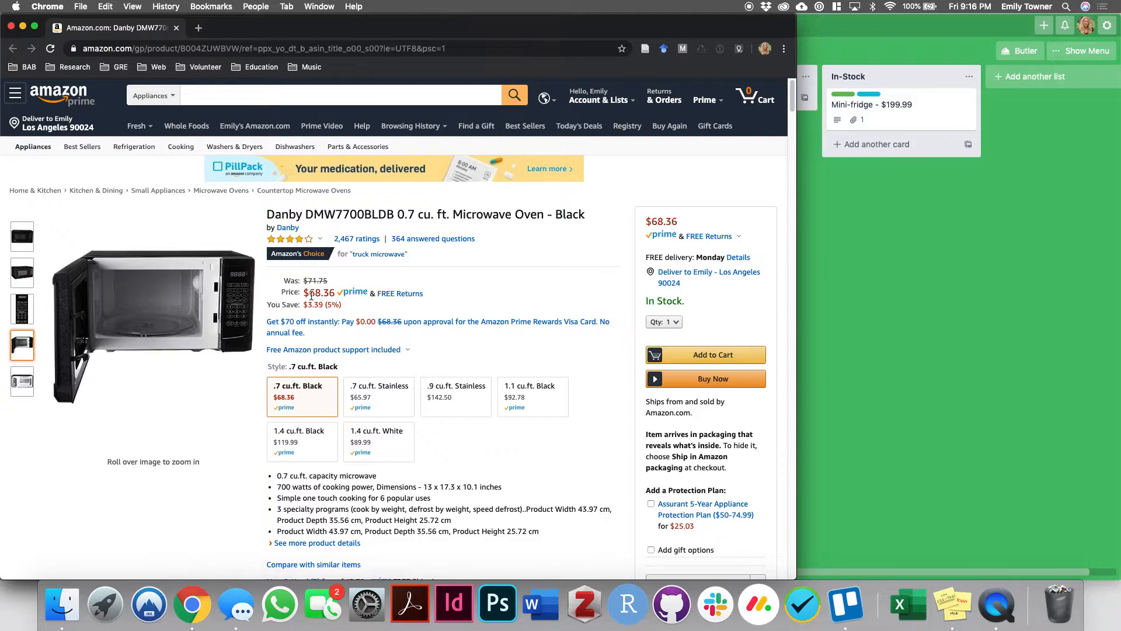
drag(307, 293, 336, 293)
click(948, 298)
text(68.36)
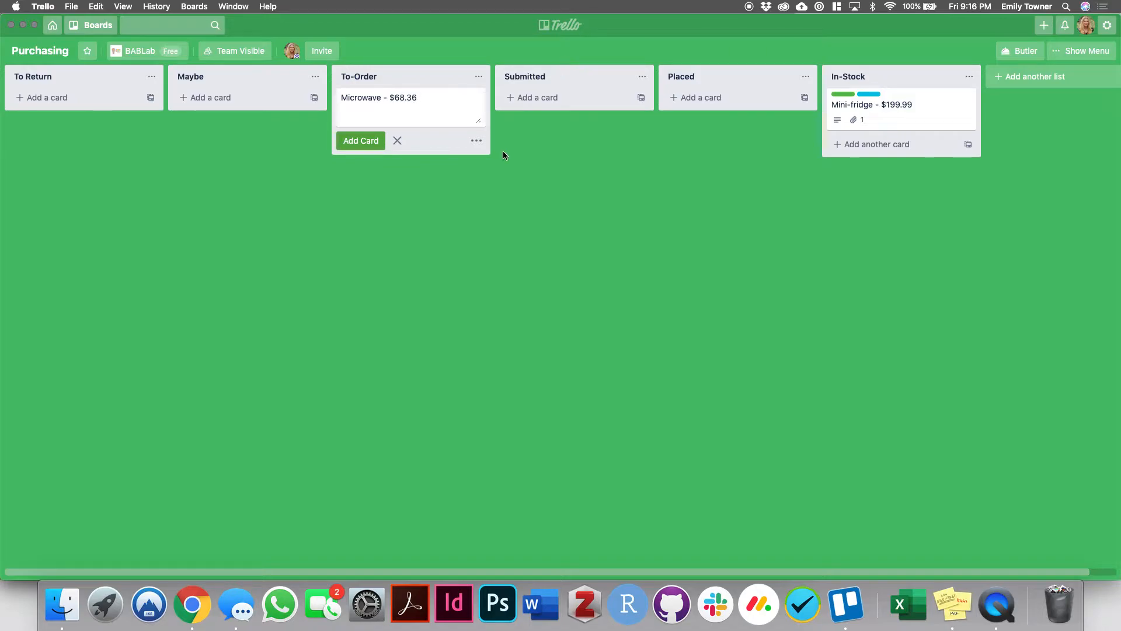
click(544, 229)
- Open the Microwave card and paste the Amazon product page's URL as a new link attachment
click(449, 105)
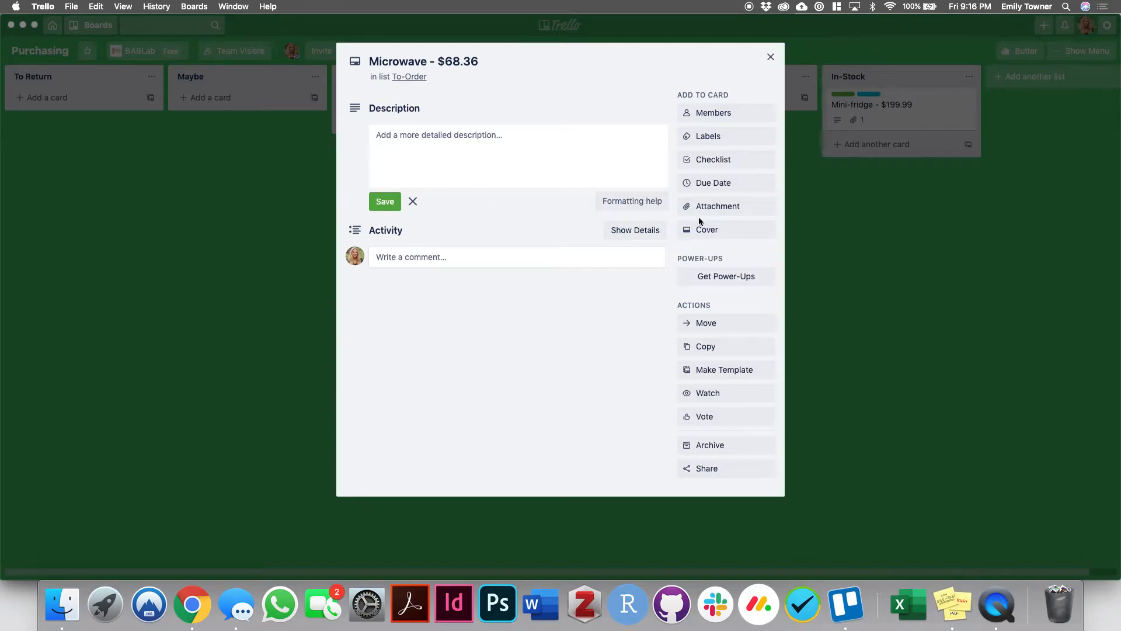
click(739, 207)
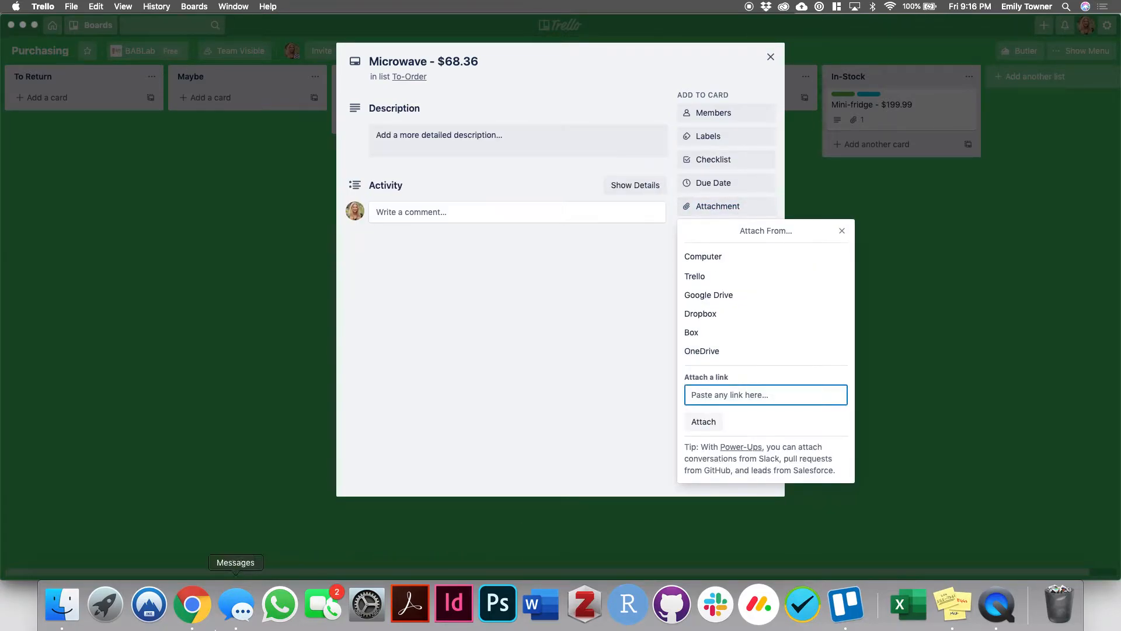
click(192, 605)
click(232, 51)
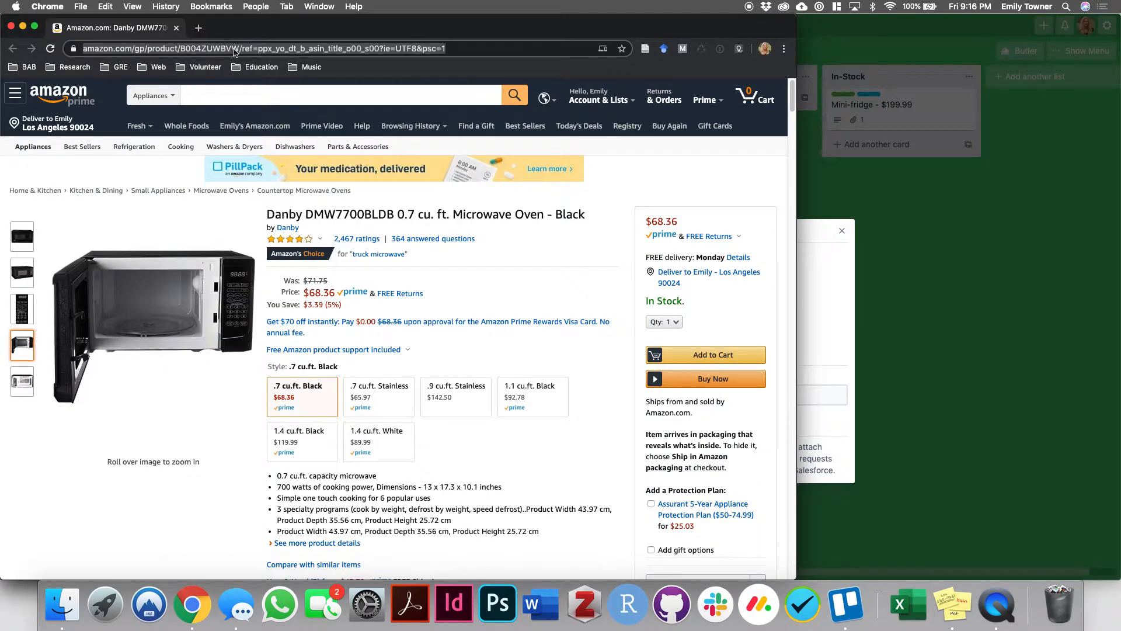
right_click(233, 51)
click(245, 131)
click(802, 289)
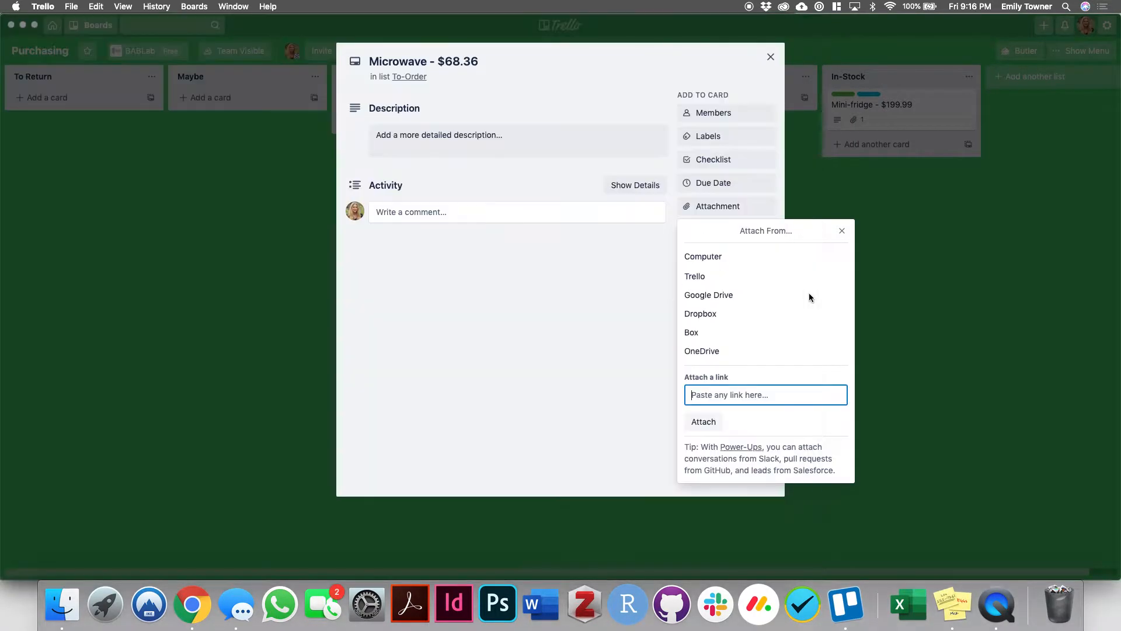
right_click(741, 395)
click(755, 421)
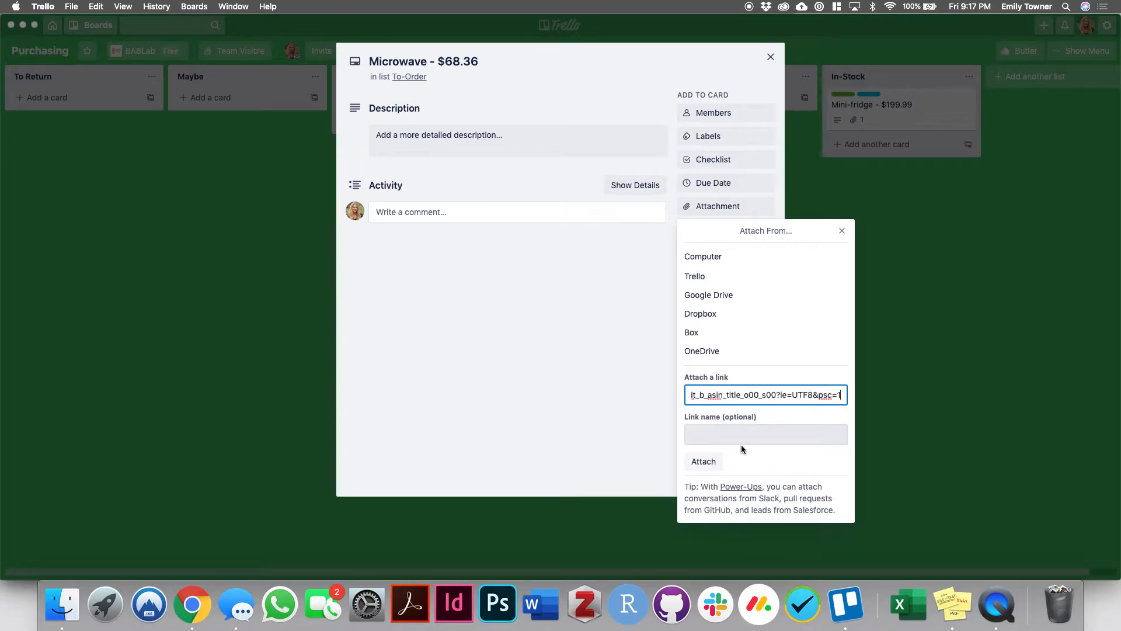
- Name the link "Danby DMW7700BLDB 0.7 cu. ft. Microwave Oven - Black" by copying the Amazon product title, and attach it
click(738, 434)
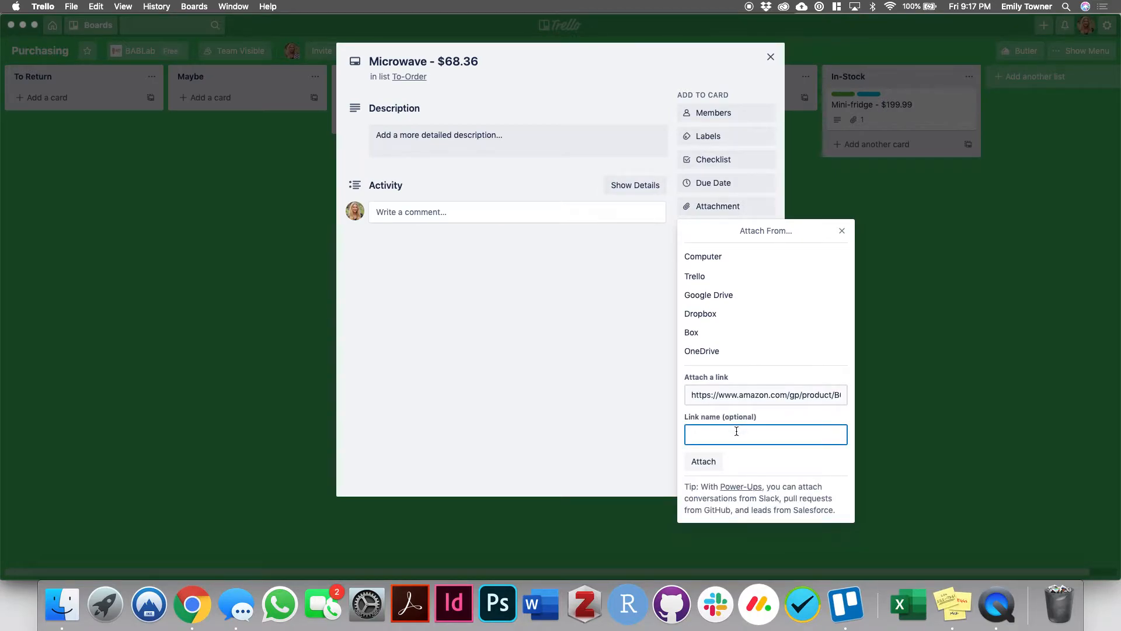
click(192, 604)
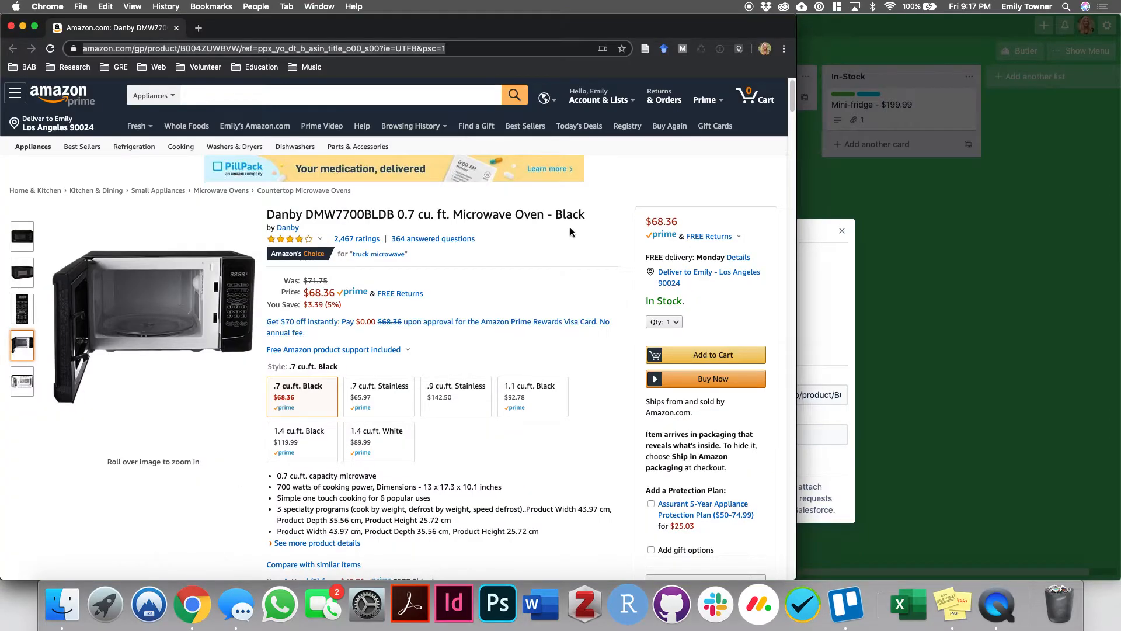
drag(586, 214, 267, 214)
right_click(289, 216)
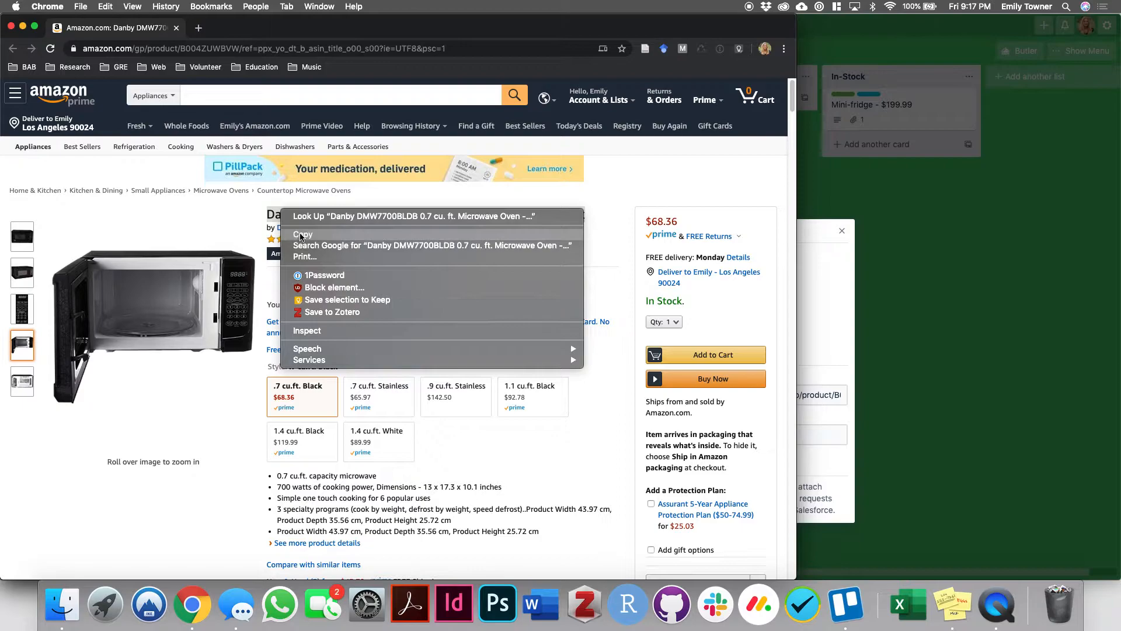
click(303, 234)
click(820, 292)
right_click(706, 434)
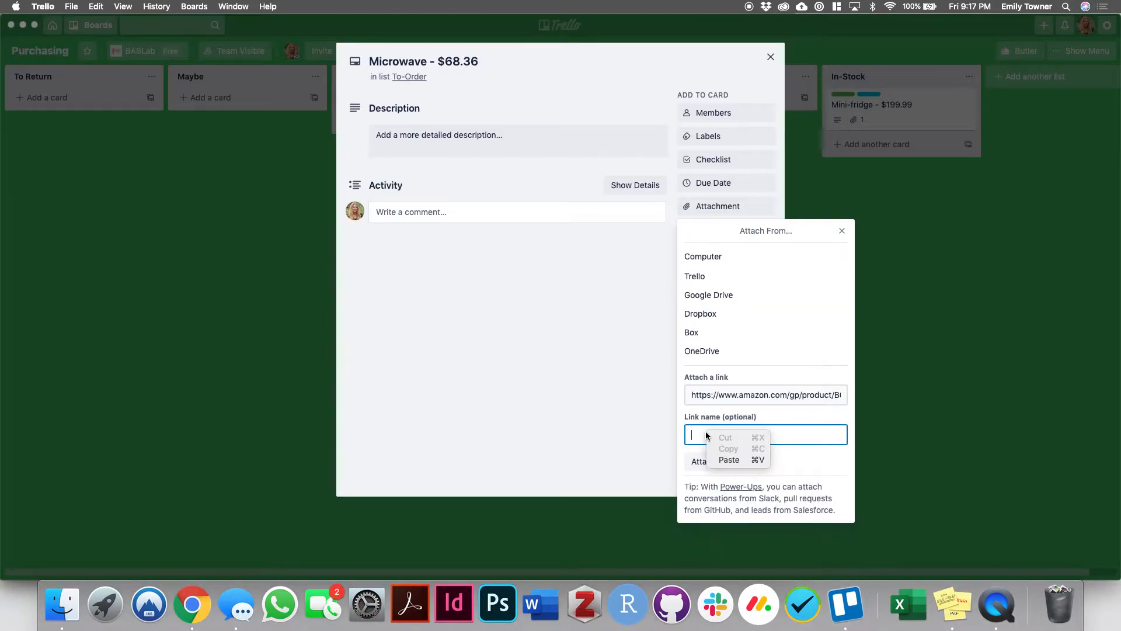
click(725, 457)
click(716, 462)
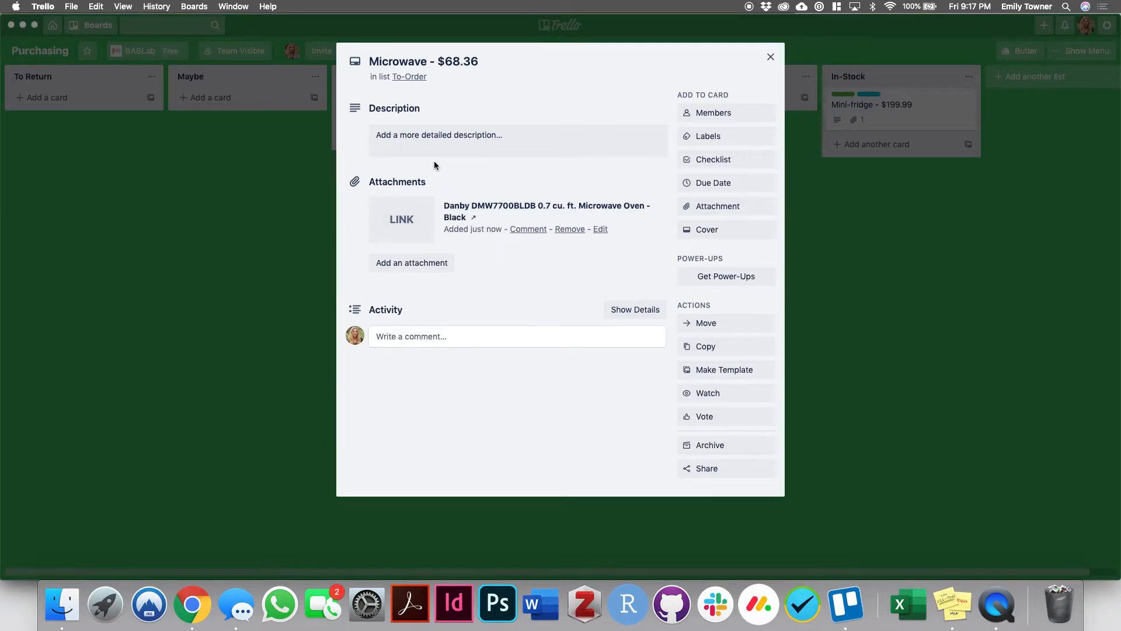
- Label the Microwave card "Budget - Not logged", "Fund - Startup" and "Category - General lab", and close the card
click(707, 140)
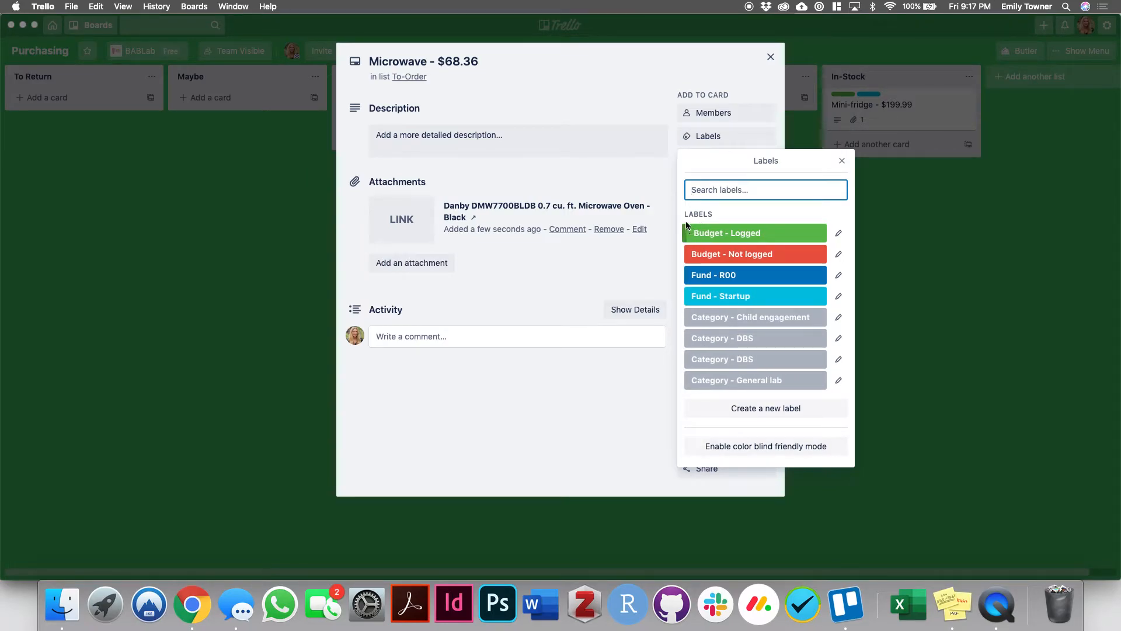
click(693, 255)
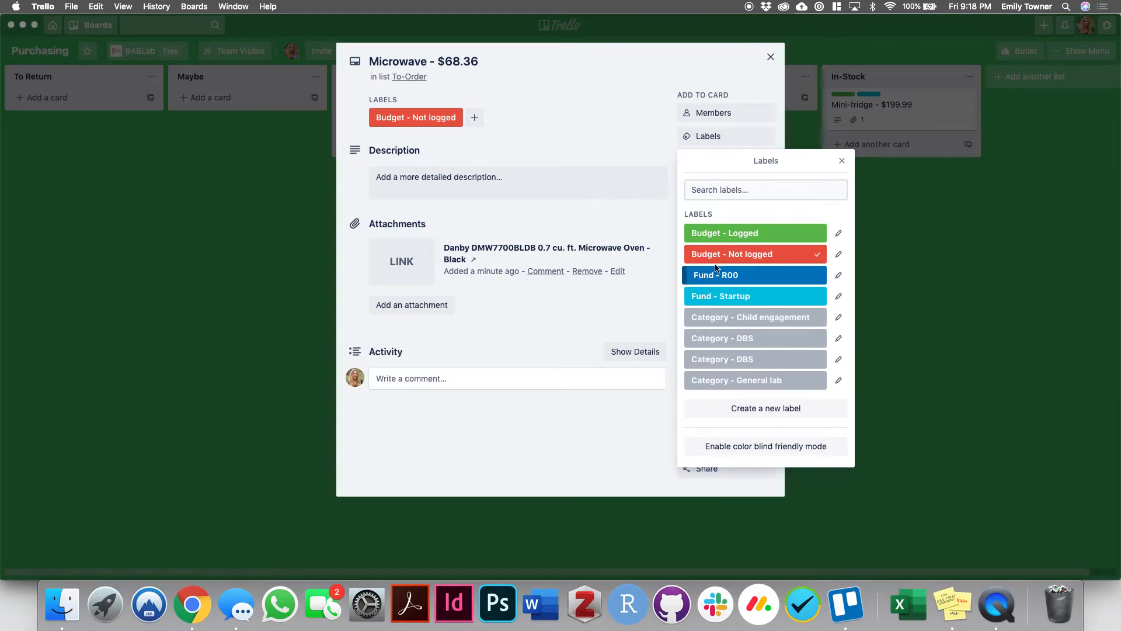
click(713, 299)
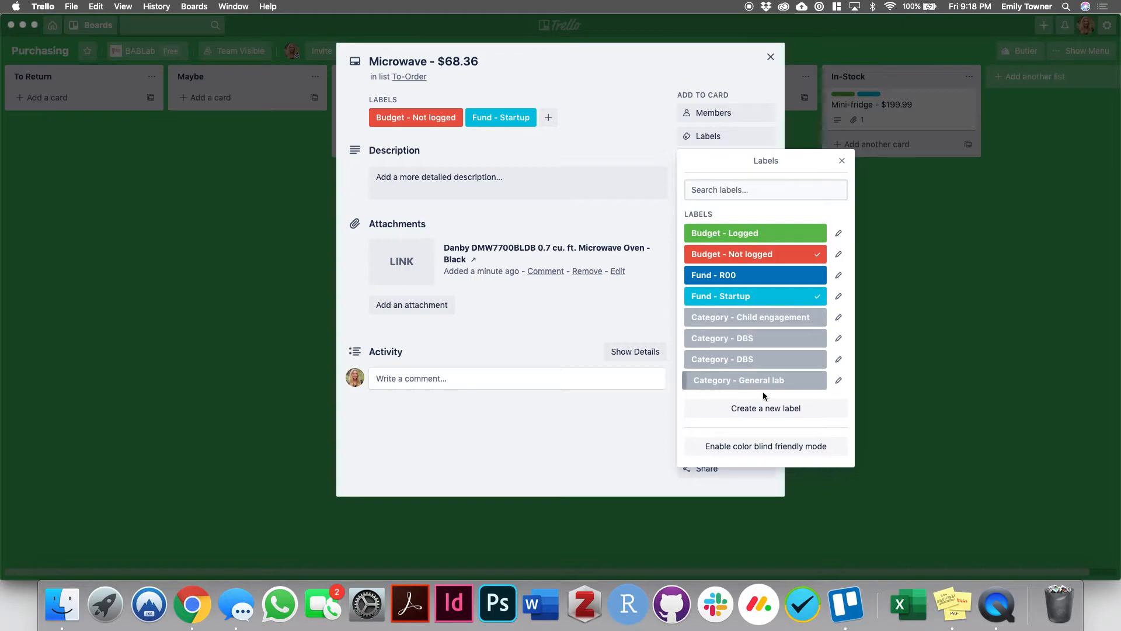
click(716, 383)
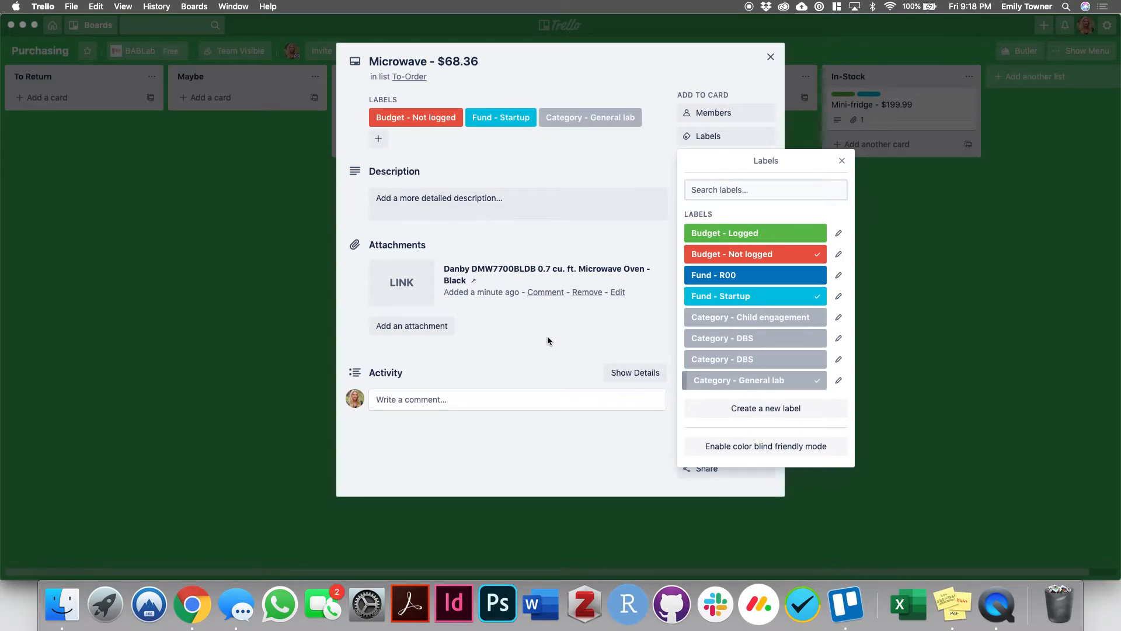
click(565, 345)
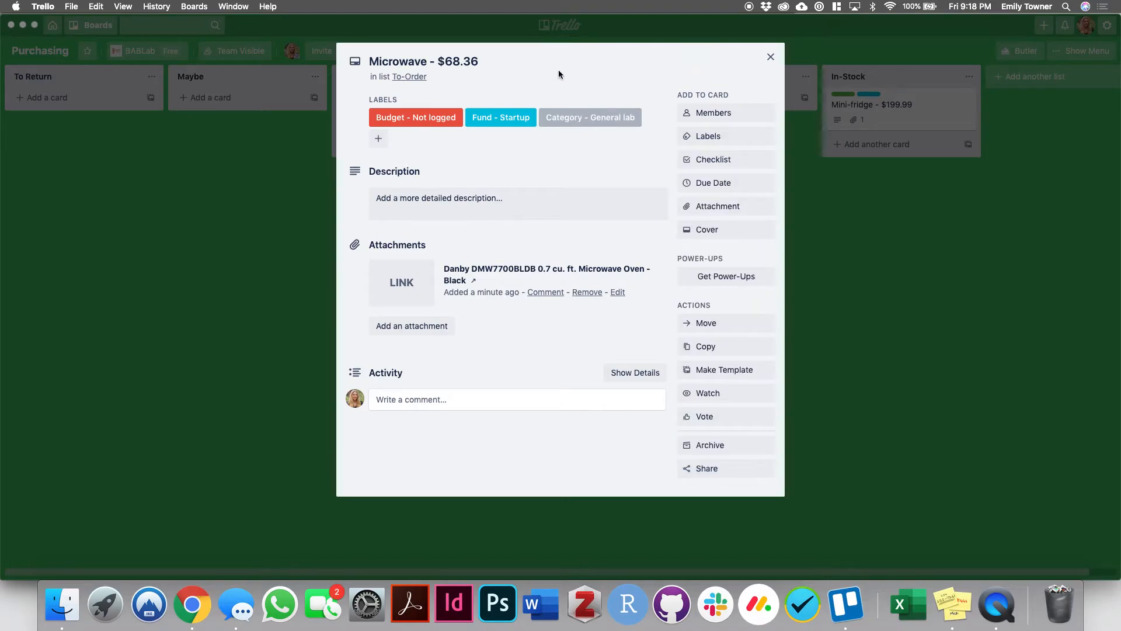
click(874, 394)
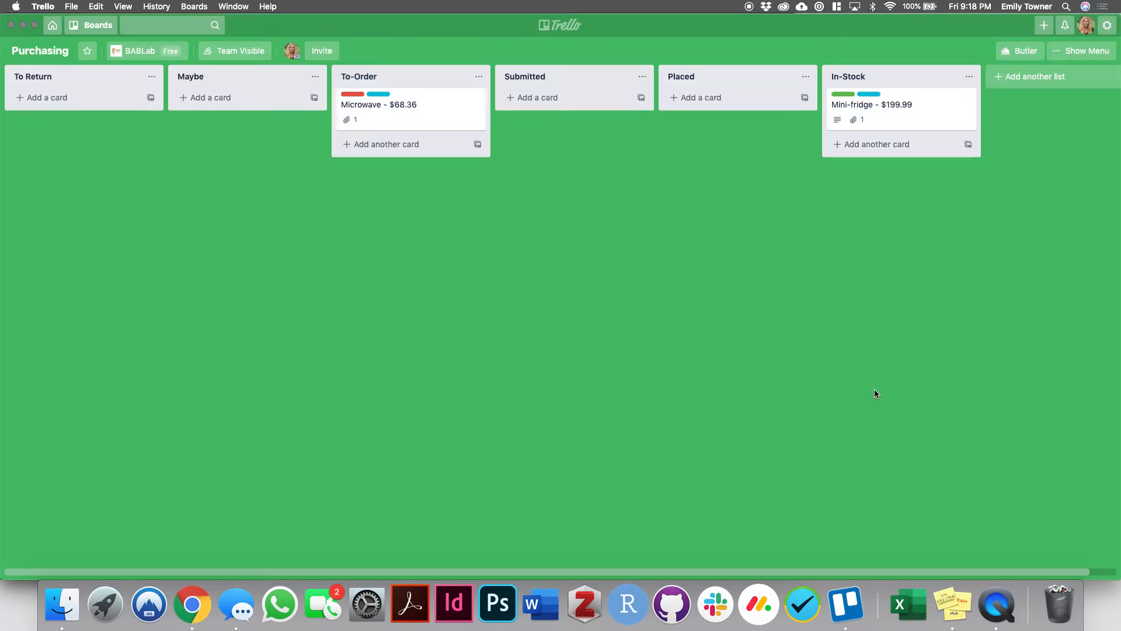
- Copy the Mini-fridge card's description with units, orders and dates into the Microwave card's description
click(902, 112)
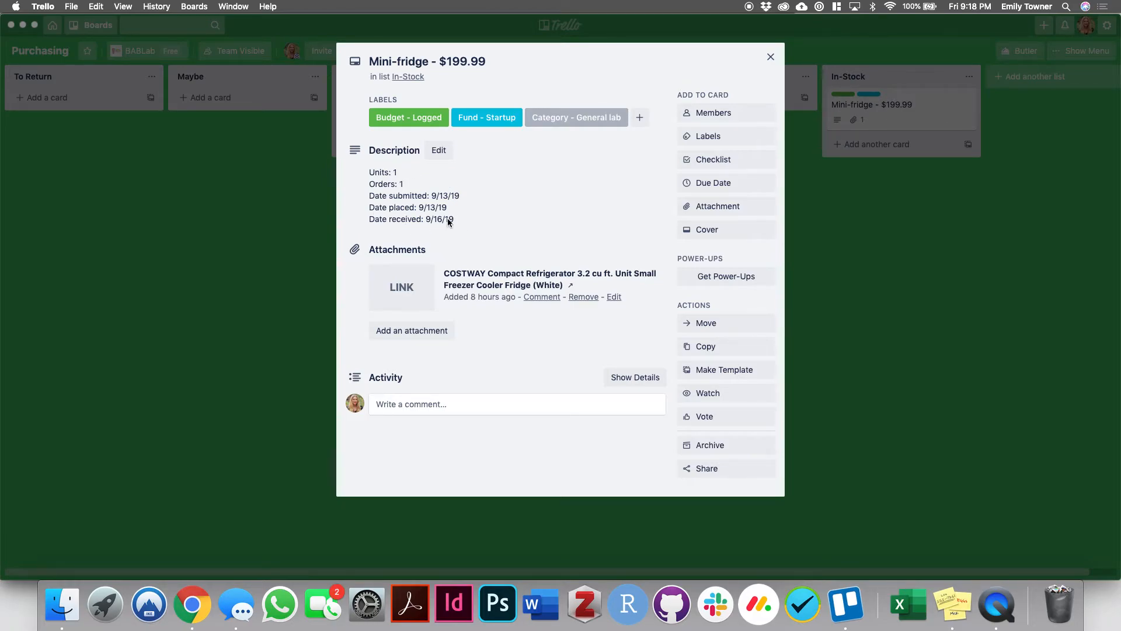
click(438, 152)
drag(470, 224, 378, 179)
right_click(380, 179)
click(403, 224)
click(278, 270)
click(273, 268)
click(376, 108)
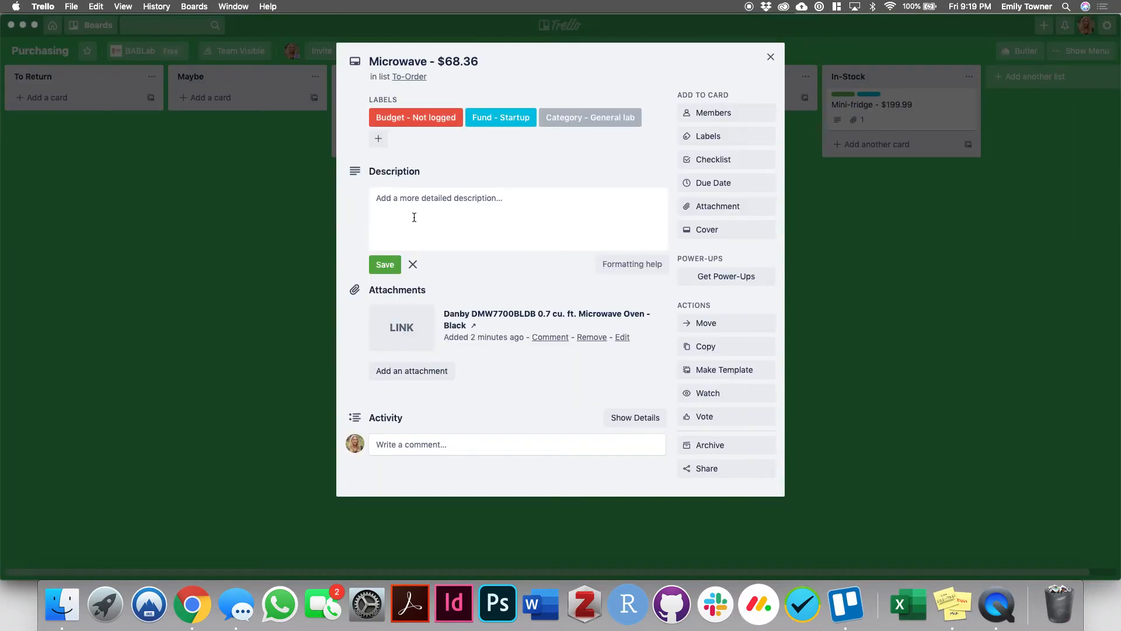
right_click(411, 196)
click(435, 224)
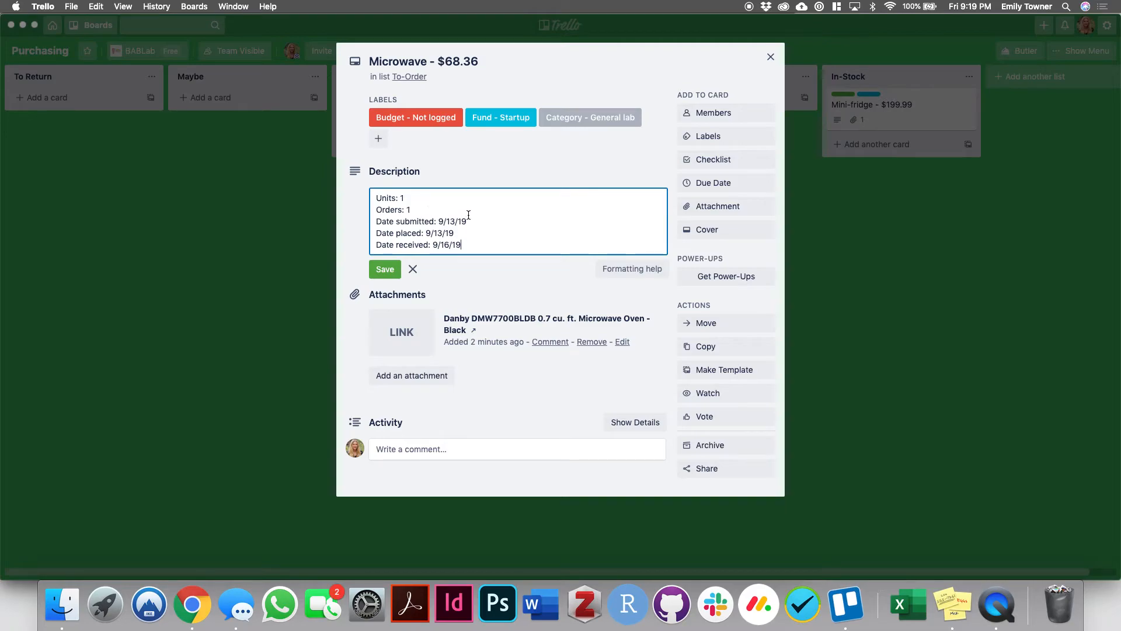
- Clear the submitted, placed and received dates in the Microwave card's description, keeping Units: 1 and Orders: 1
drag(464, 244, 438, 222)
key(BackSpace)
key(BackSpace)
key(BackSpace)
click(433, 209)
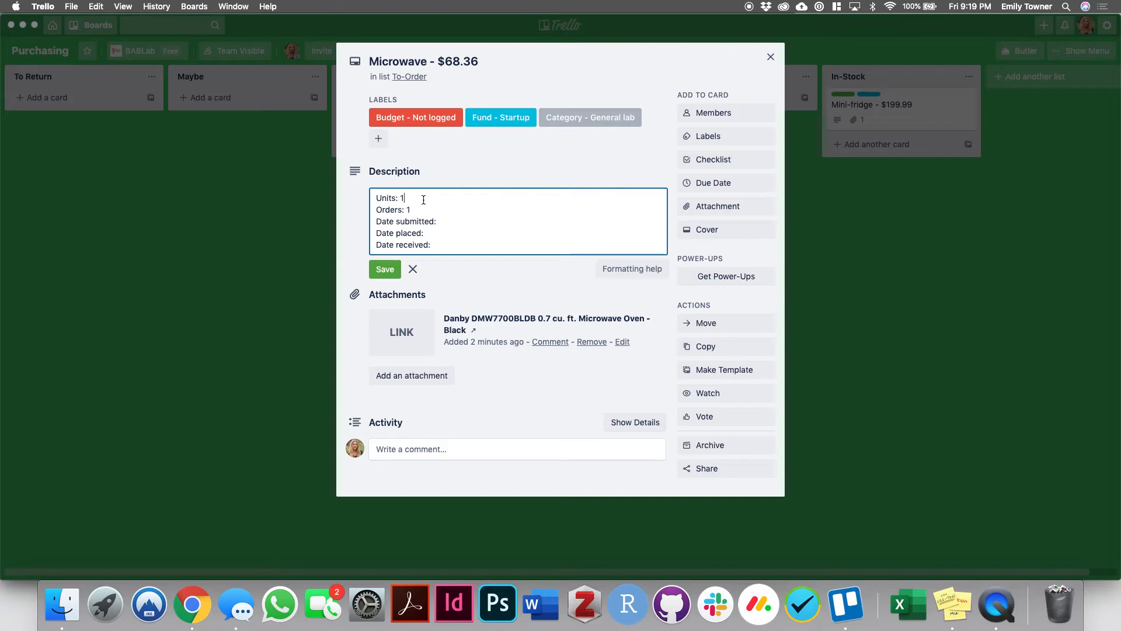
click(425, 199)
- Enter 1/10/20 as the date submitted in the Microwave card's description
click(447, 219)
text(1/10/20)
- Browse the Microwave card's due date calendar ahead to March 2020, and close the card without setting a due date
click(727, 188)
click(727, 188)
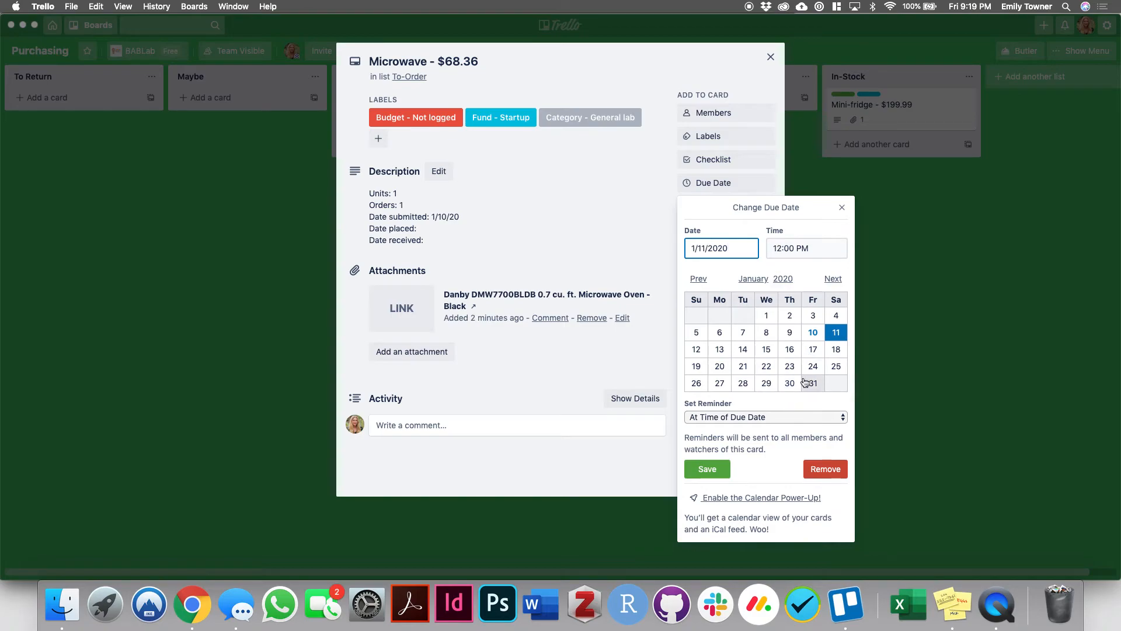
click(832, 280)
click(832, 280)
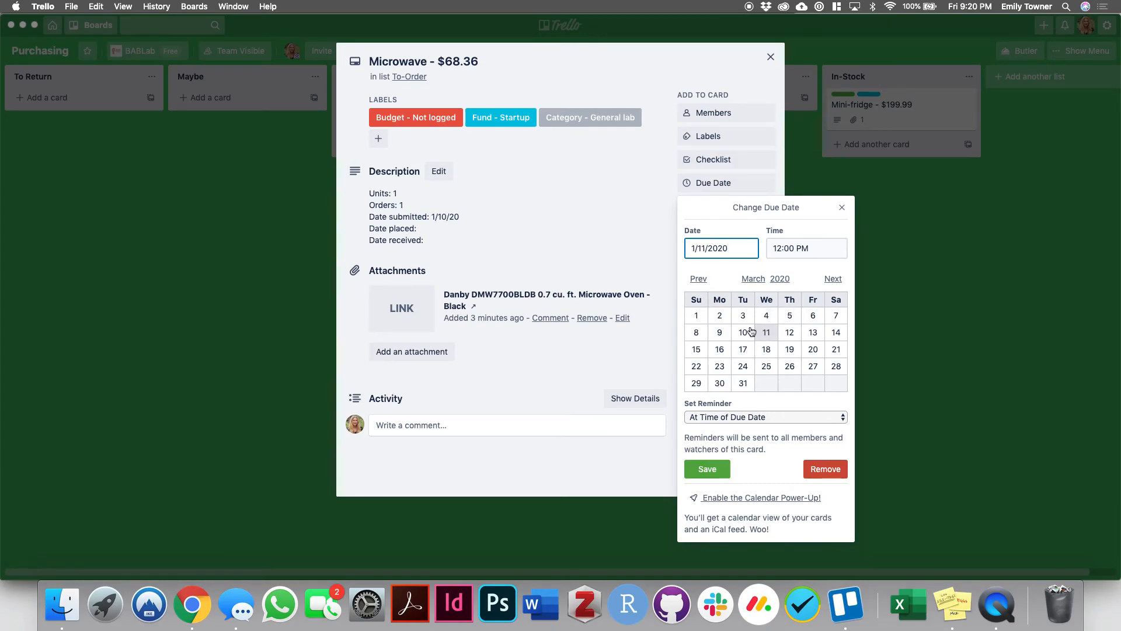
click(580, 223)
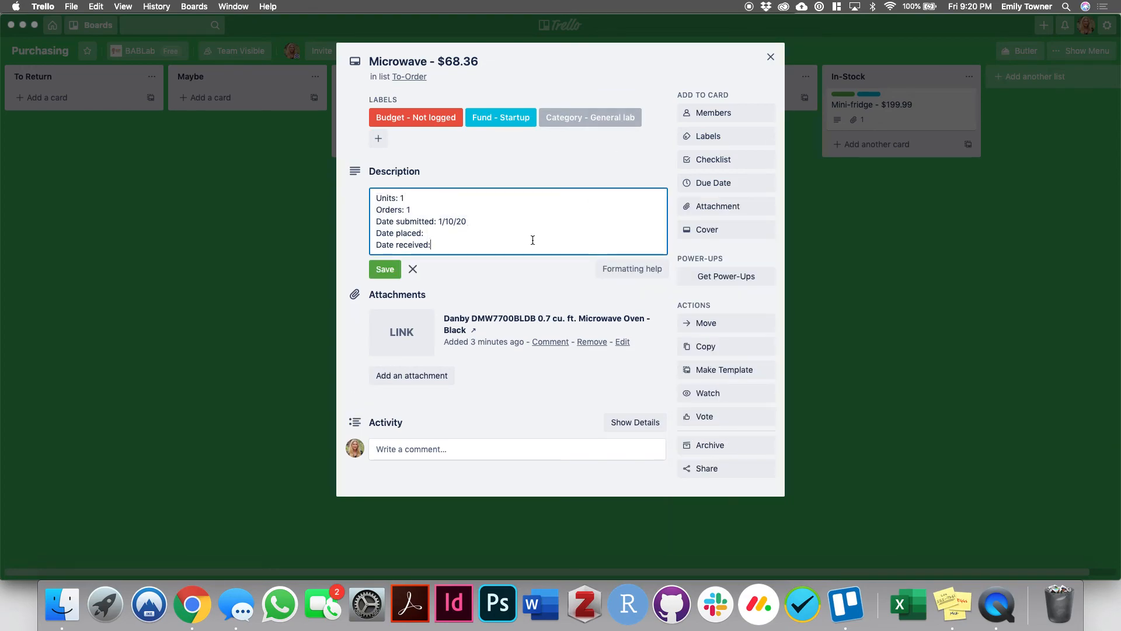
click(771, 56)
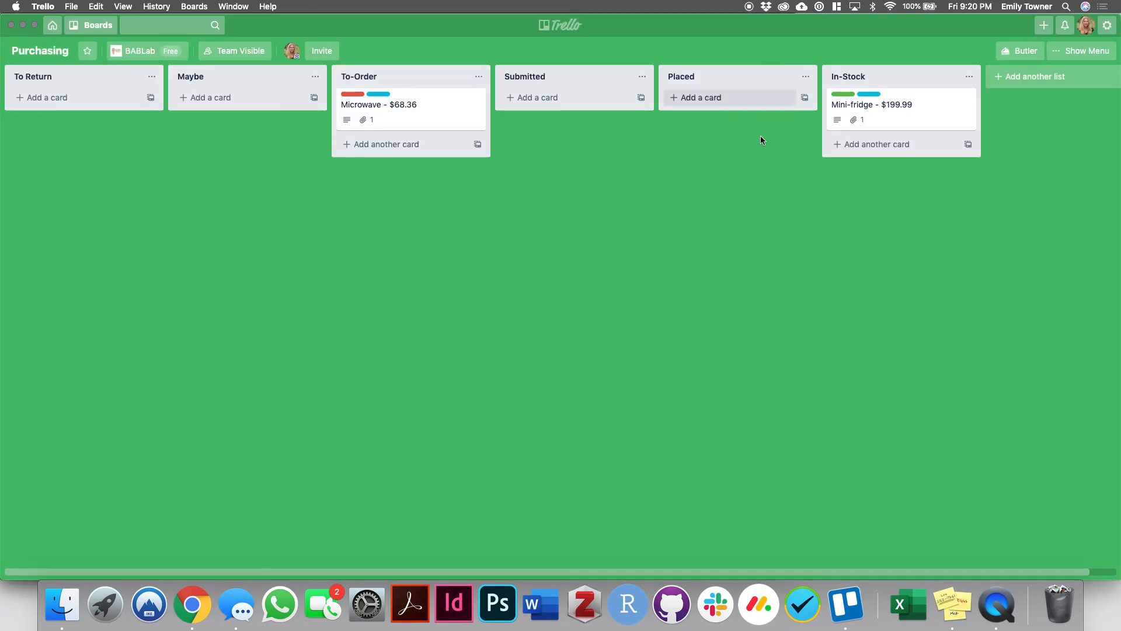
- Review the Mini-fridge card's labels, description and attachment in the In-Stock list, and close it
click(907, 121)
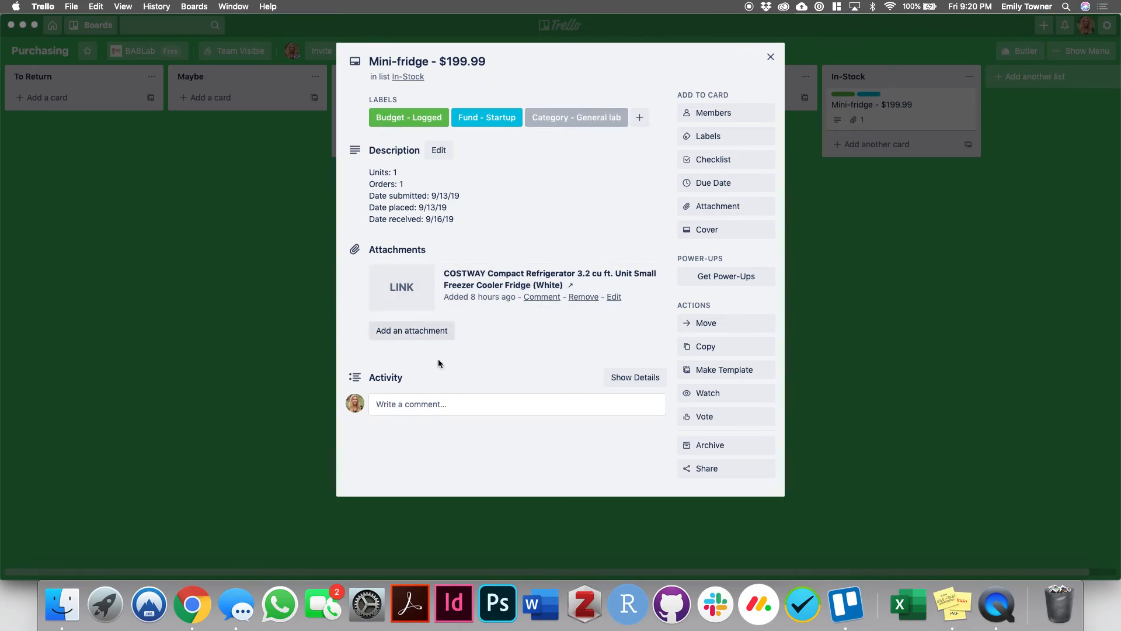
click(771, 57)
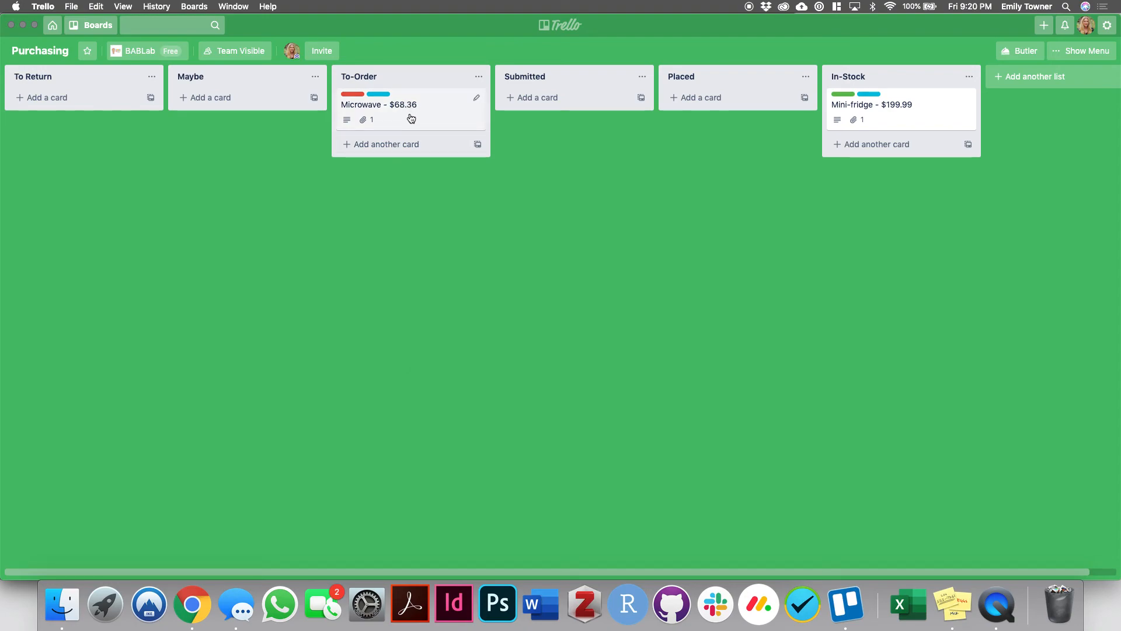
- Move the Microwave card through the Submitted, Placed, In-Stock and To Return lists, and back to To-Order
drag(411, 118, 581, 124)
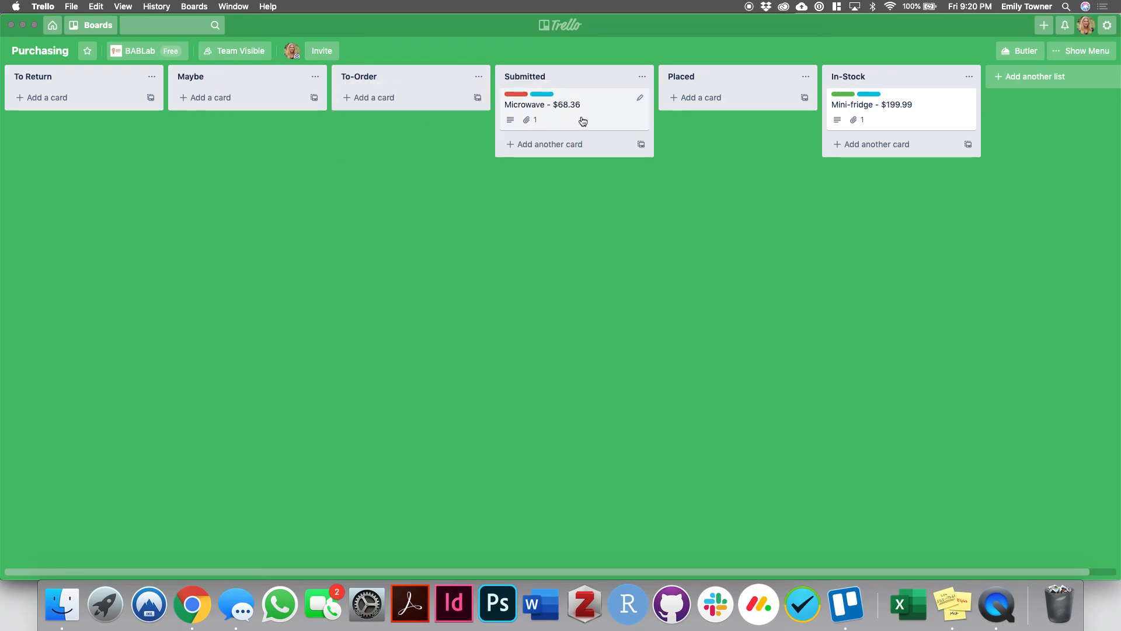
drag(569, 116, 731, 108)
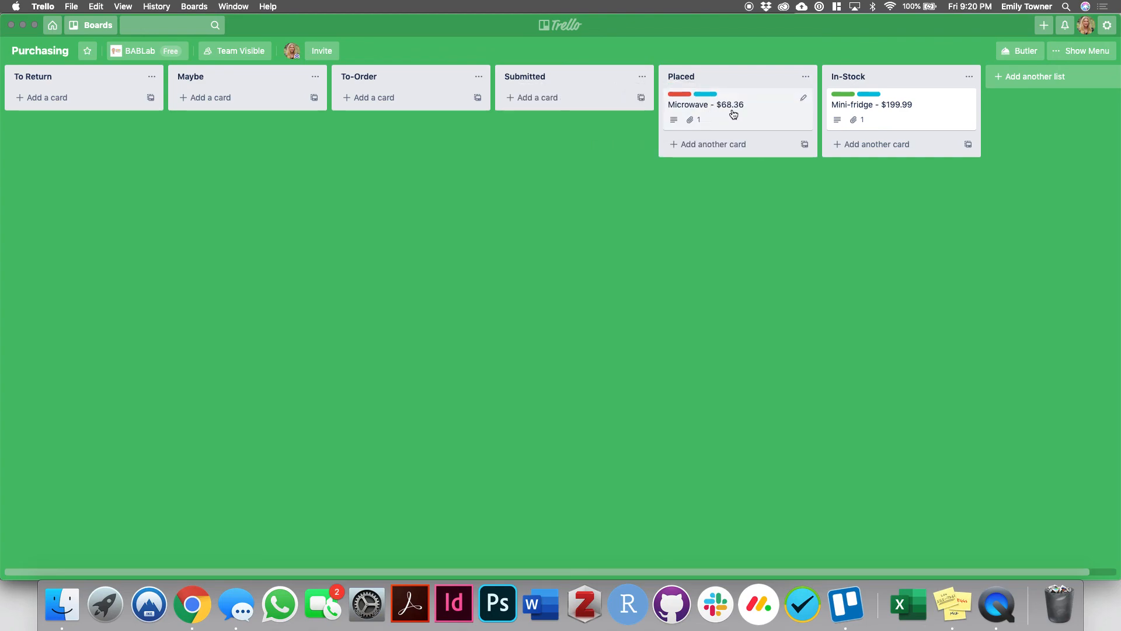
drag(734, 114, 977, 171)
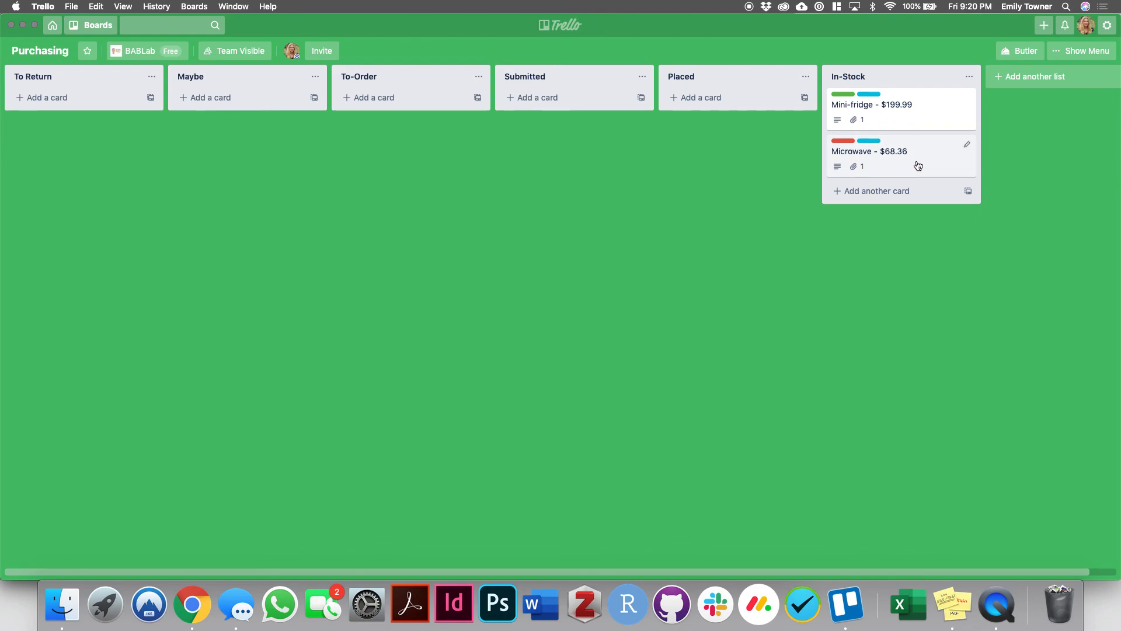
drag(923, 168, 105, 105)
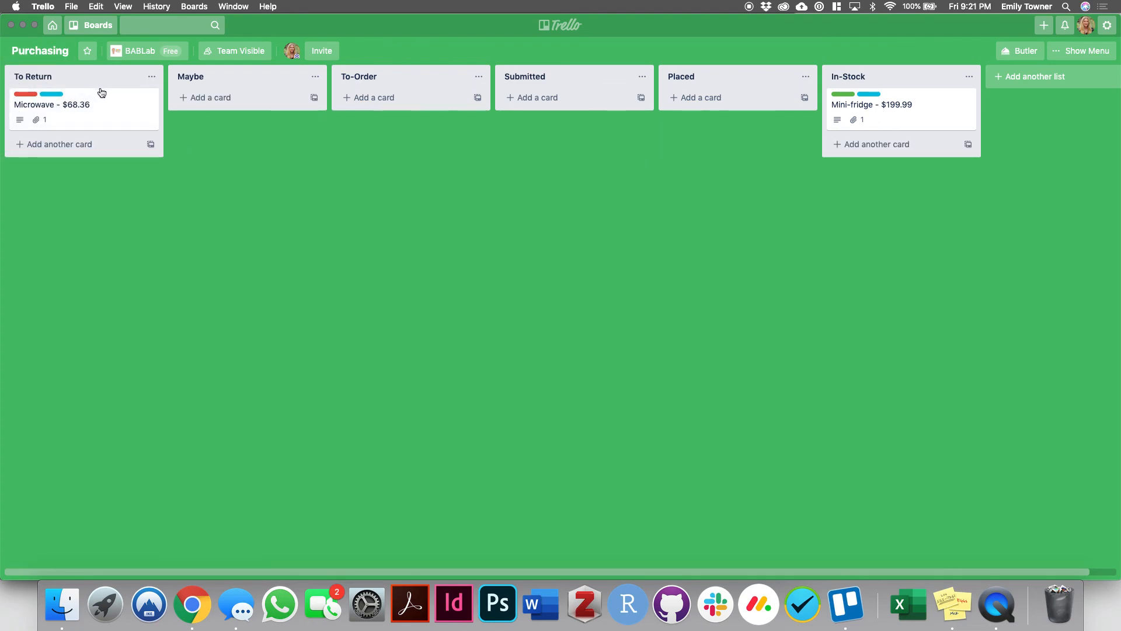
drag(32, 114, 380, 114)
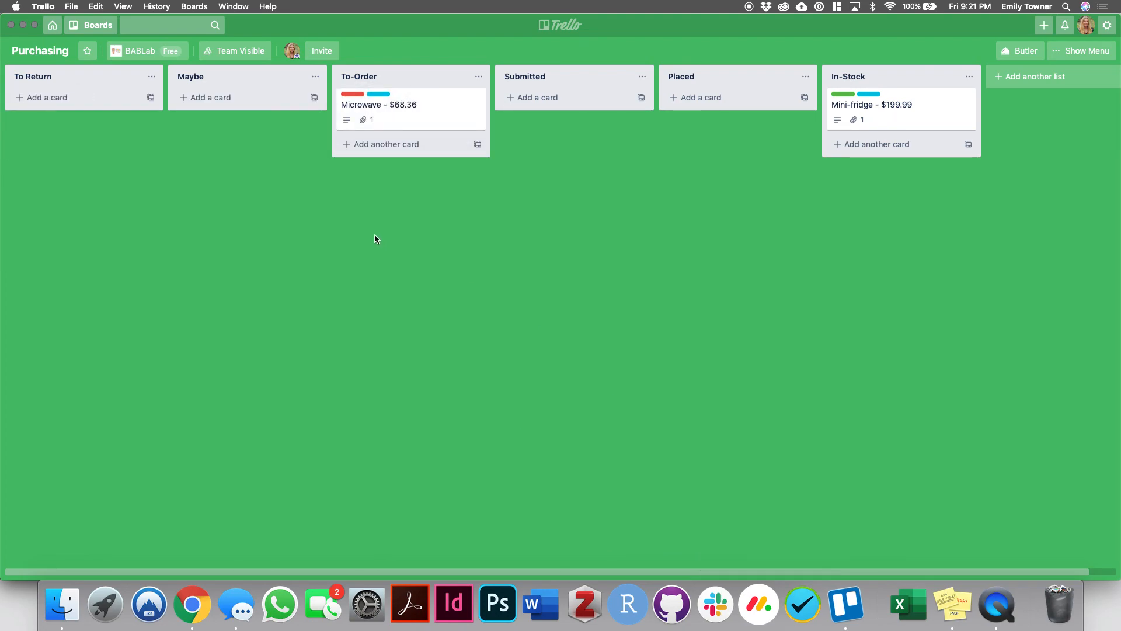